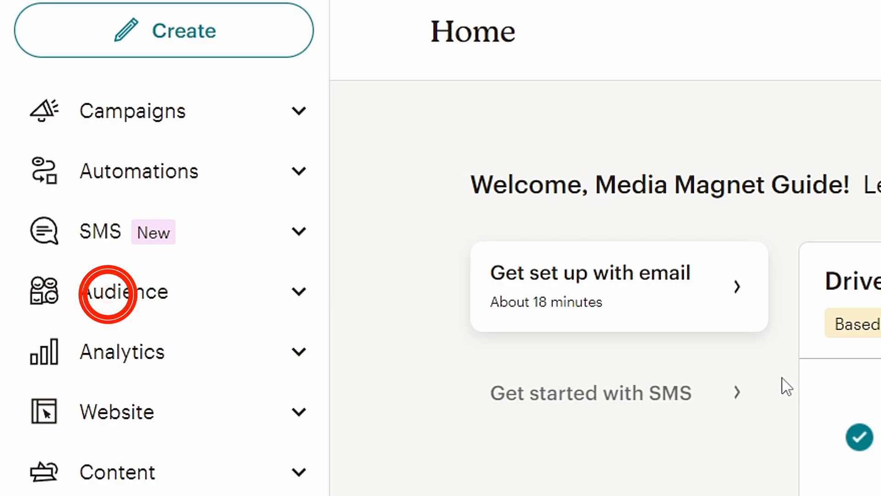
Open the list of all contacts in the audience and start a contact import
click(299, 303)
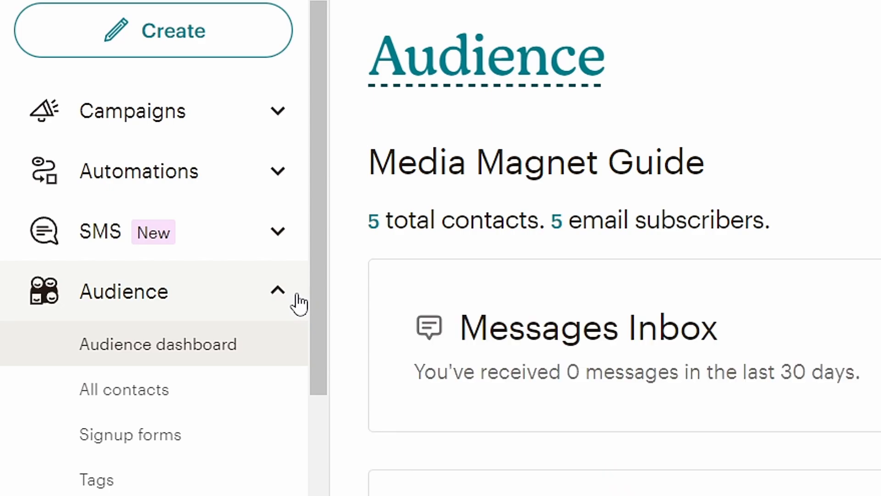
click(201, 404)
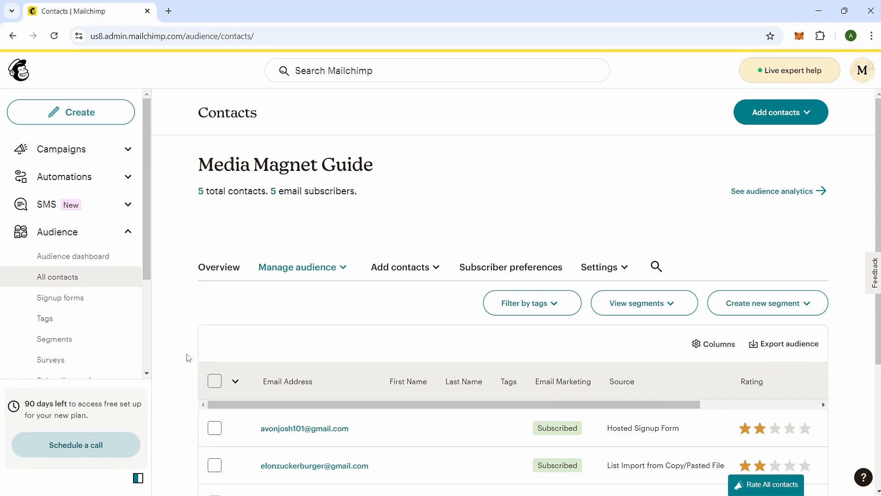
scroll(187, 356, down, 3)
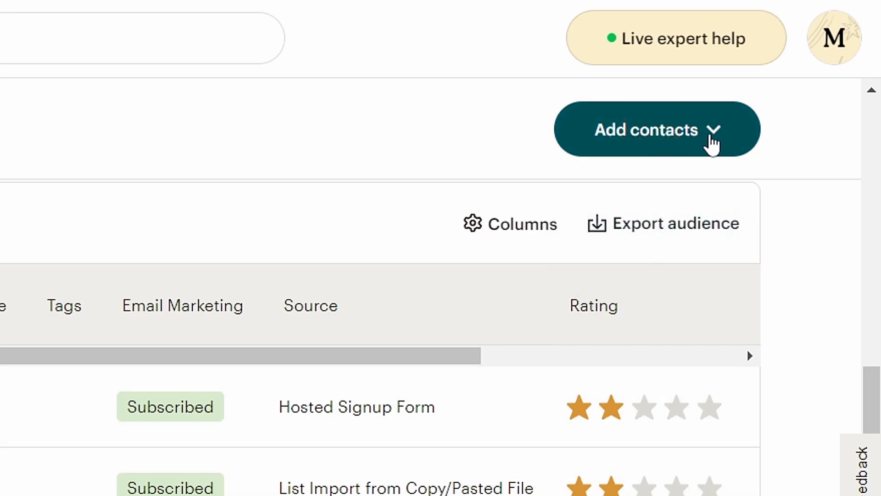
click(713, 145)
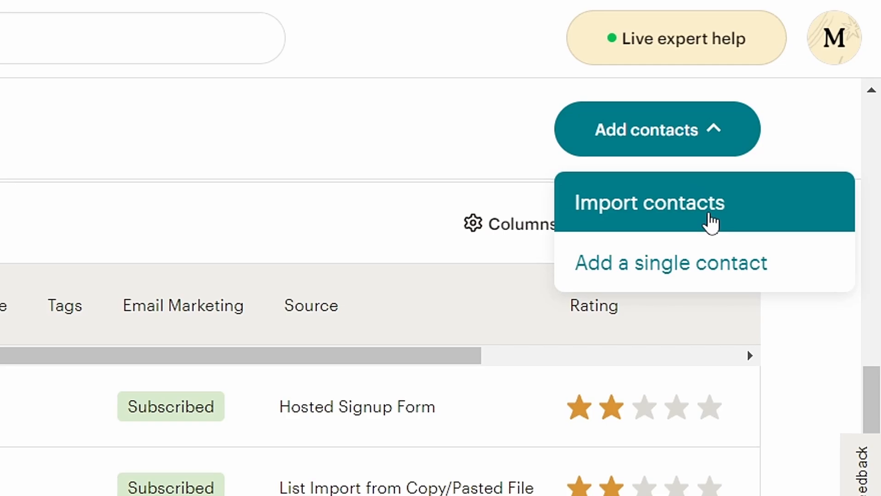
click(711, 223)
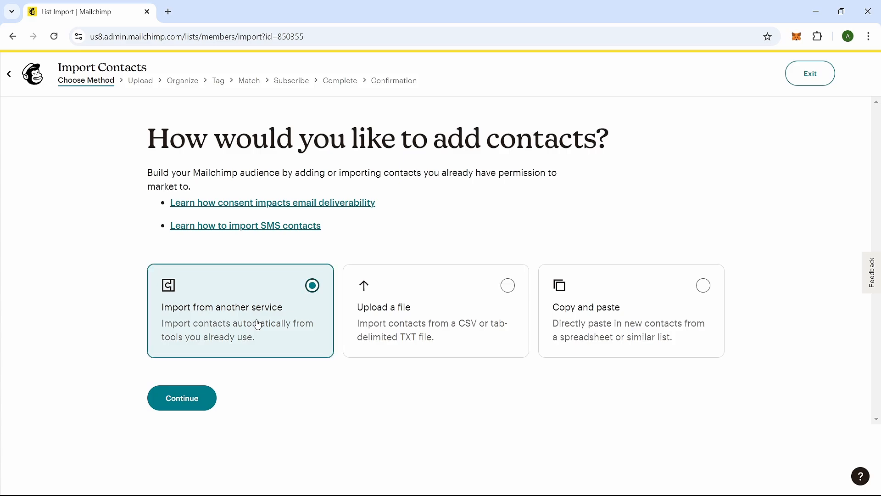
Look through the services offered for importing contacts from another service
click(189, 399)
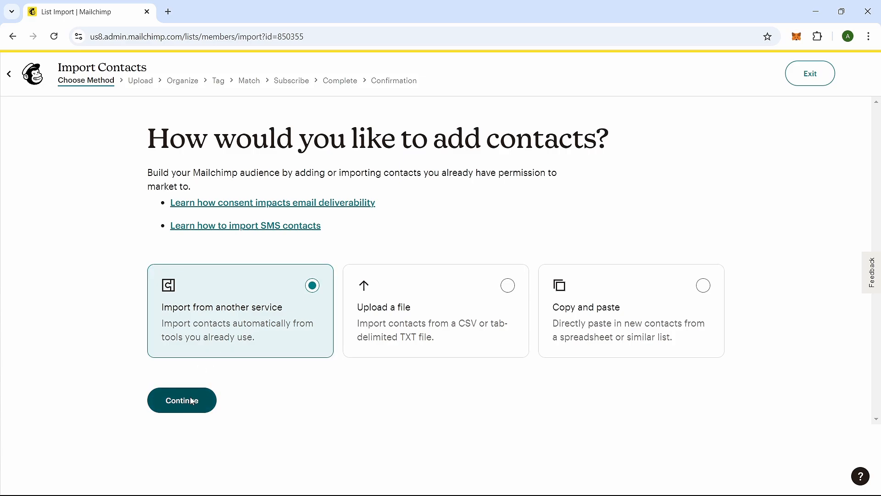
scroll(121, 339, down, 2)
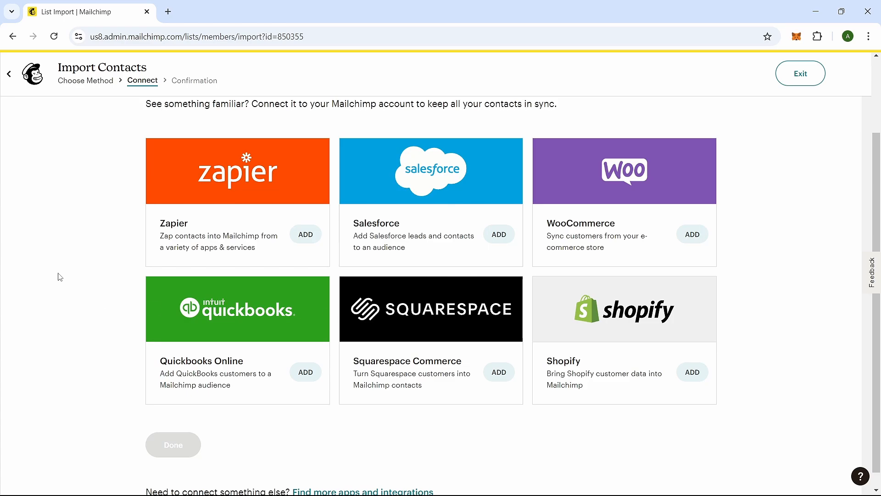
scroll(58, 276, up, 2)
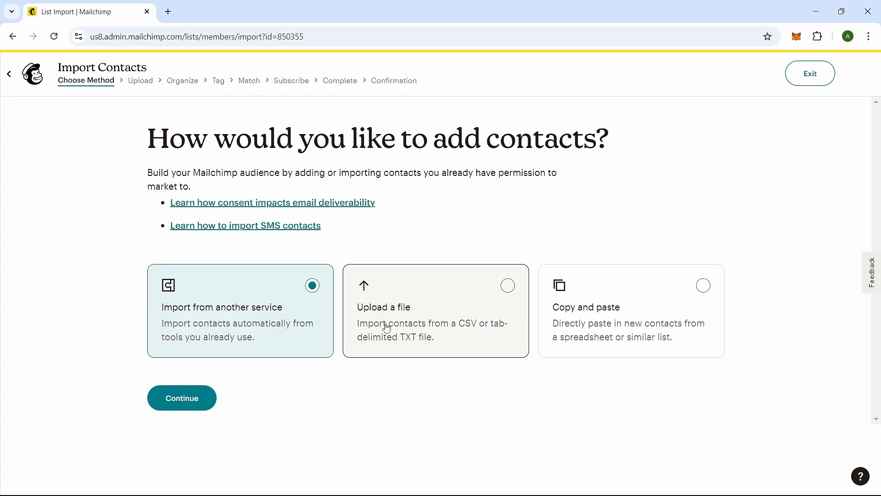
Choose Upload a file as the import method and continue to the upload stage
click(472, 307)
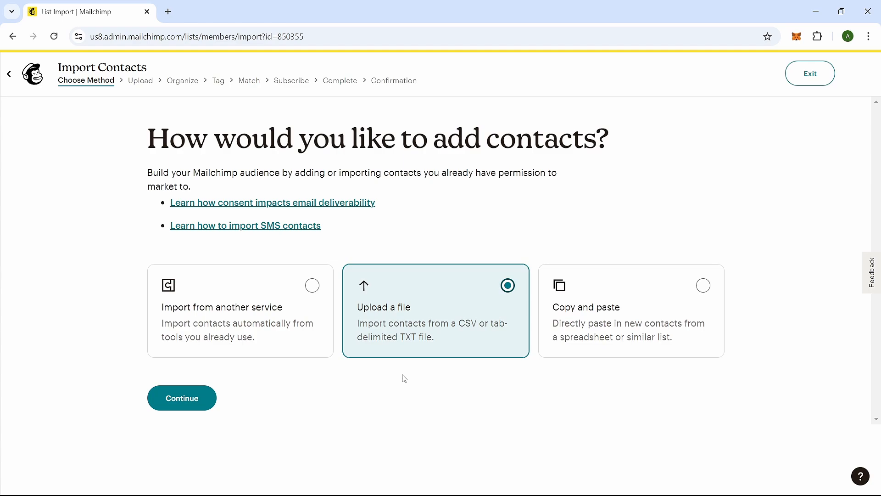
click(183, 403)
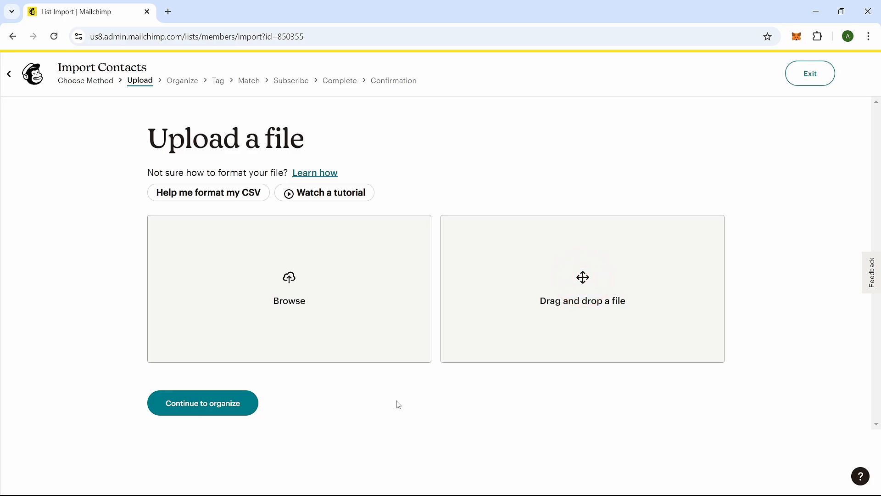
Switch to Excel and examine how Book1 lays out its Email, First Name and Last Name columns
mouse_move(525, 490)
click(593, 483)
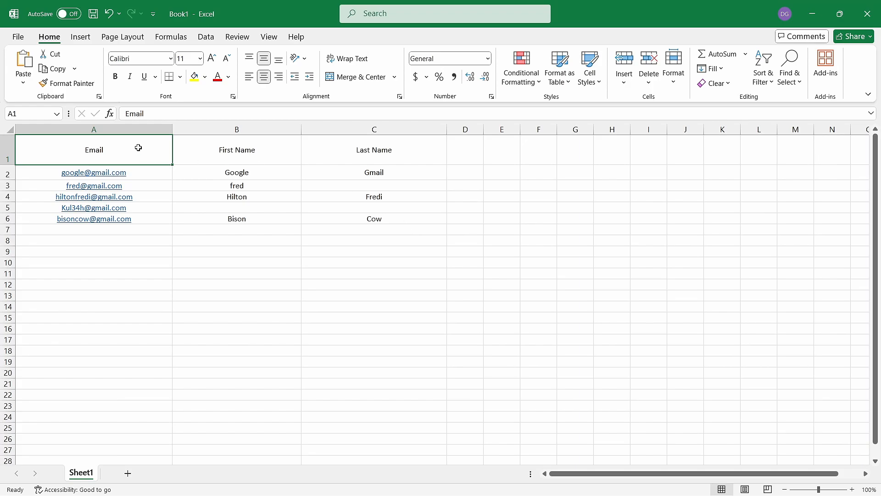
drag(138, 147, 375, 219)
click(87, 149)
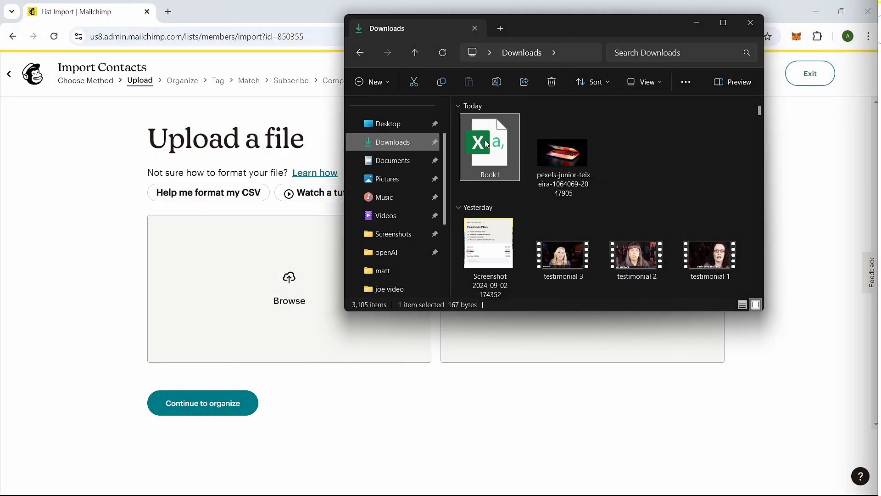
Upload the Book1 CSV file from the Downloads folder and continue to organizing the contacts
drag(488, 143, 477, 339)
click(204, 305)
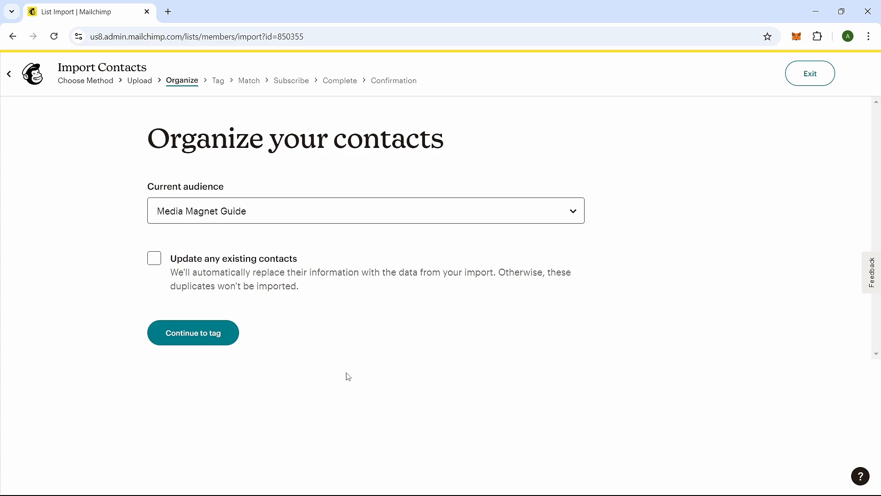
Assign the import to the Media Magnet Guide audience, enable updating existing contacts and continue to tagging
click(490, 216)
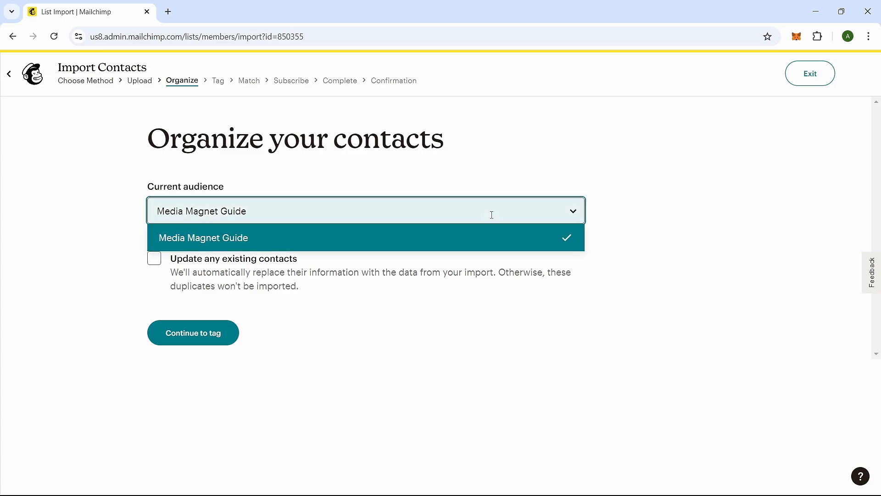
click(479, 248)
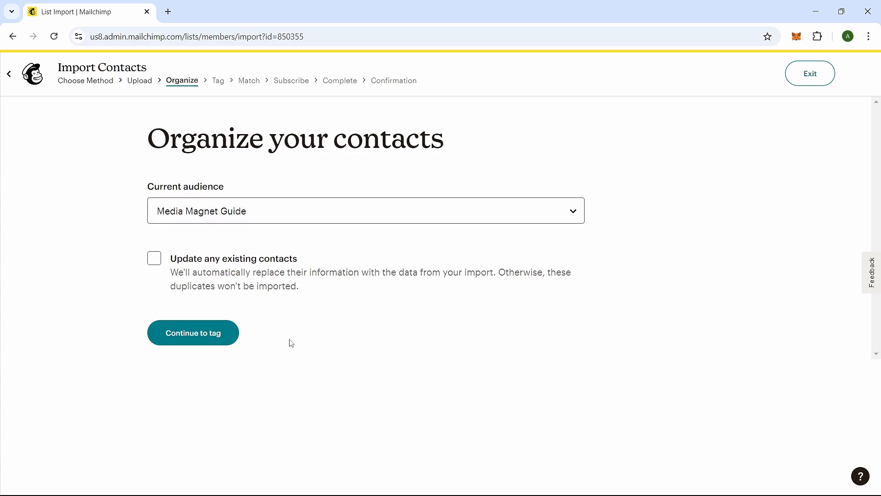
click(158, 261)
click(201, 344)
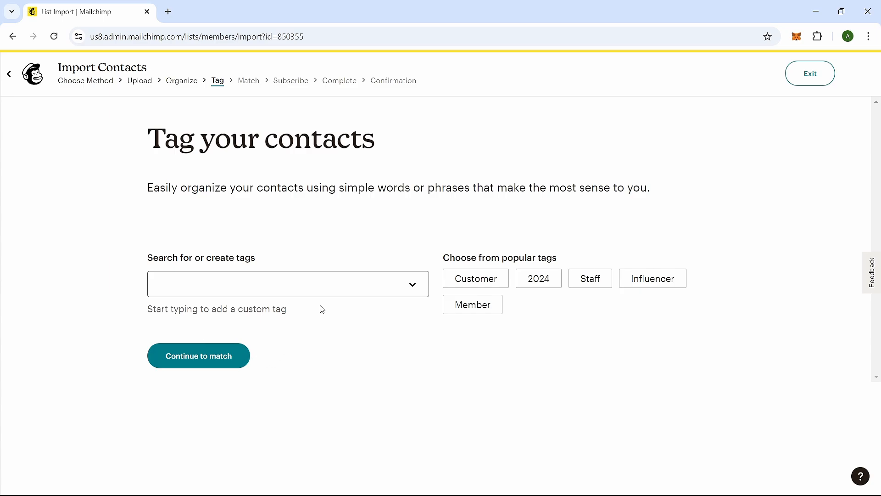
Leave the contacts untagged and accept the Email Address, First Name and Last Name column matches
click(342, 289)
click(365, 347)
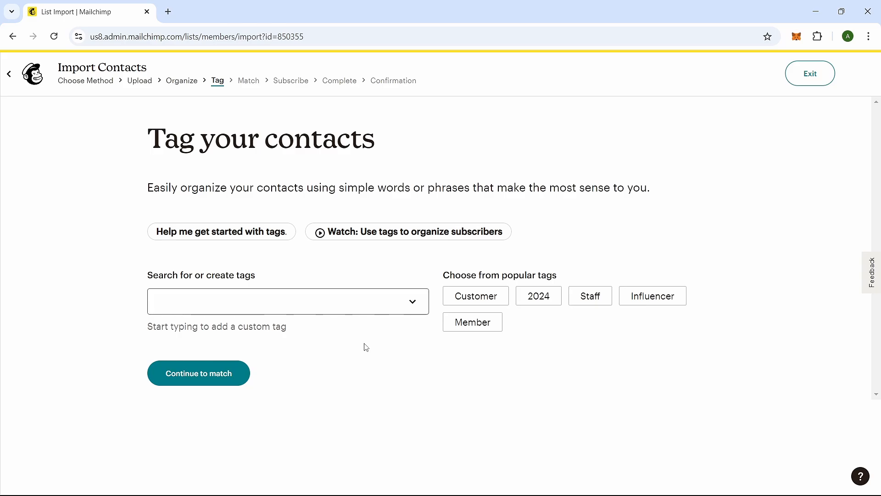
click(227, 381)
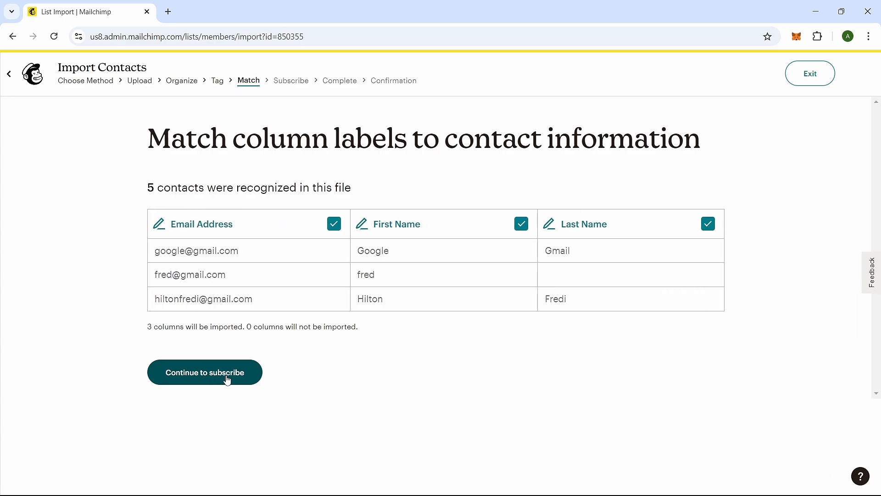
click(200, 410)
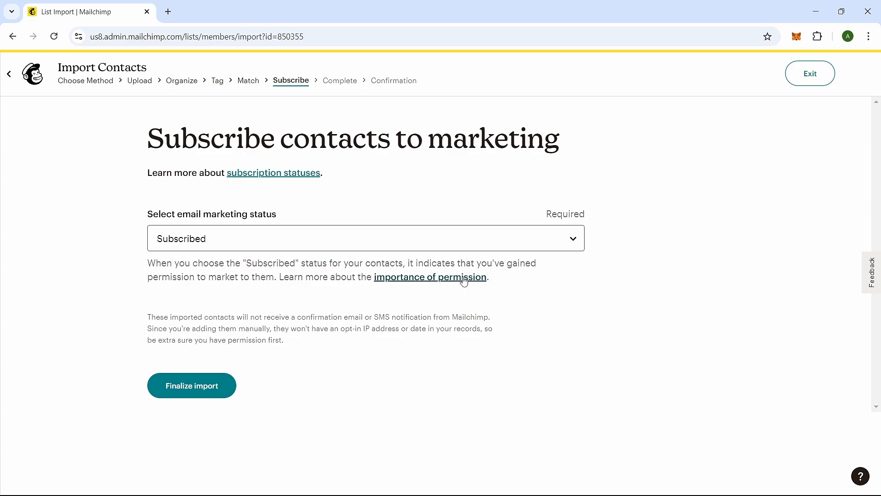
Try the Subscribed, Non-Subscribed and Cleaned email marketing statuses and read the explanation of each
click(575, 240)
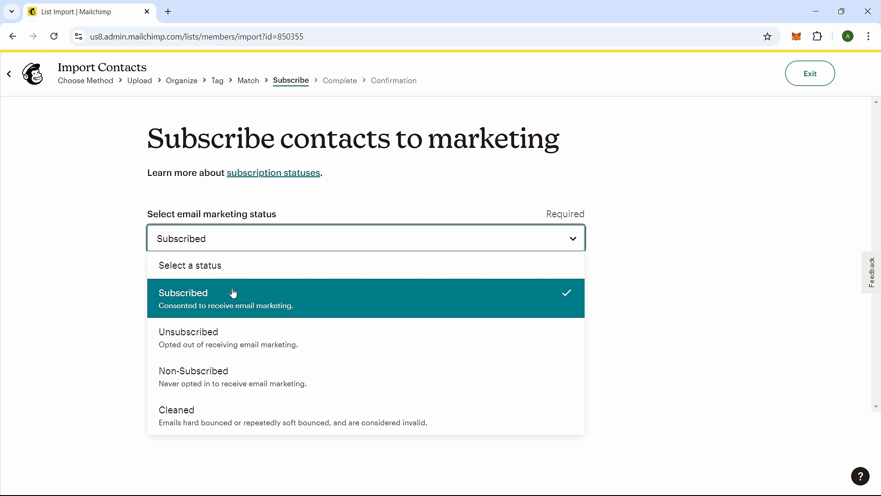
click(233, 293)
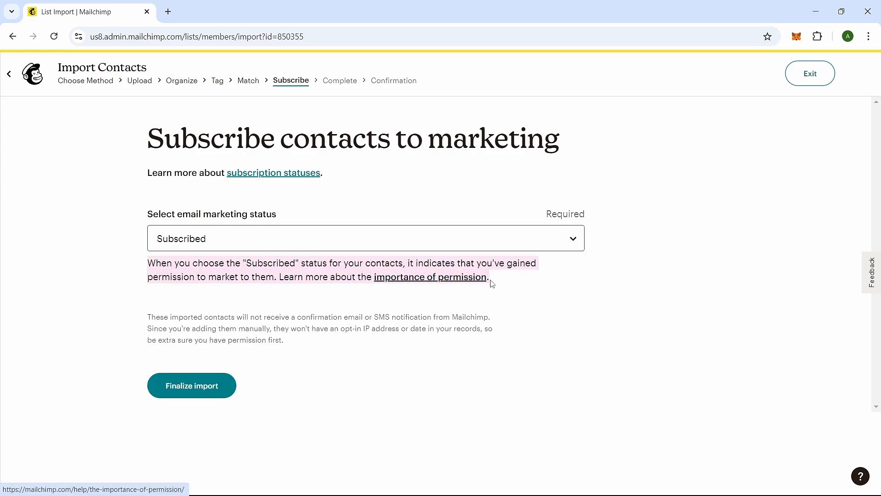
key(Down)
drag(148, 265, 523, 286)
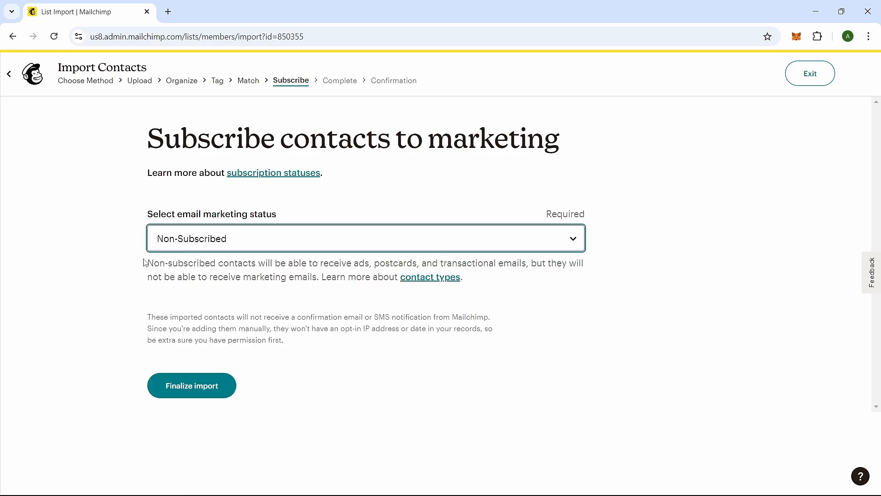
drag(145, 262, 469, 282)
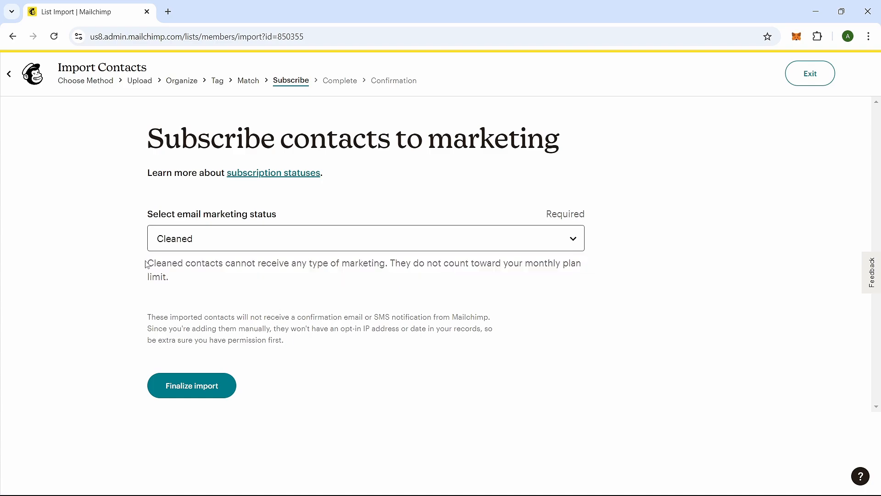
drag(148, 262, 523, 265)
drag(262, 244, 96, 273)
click(98, 278)
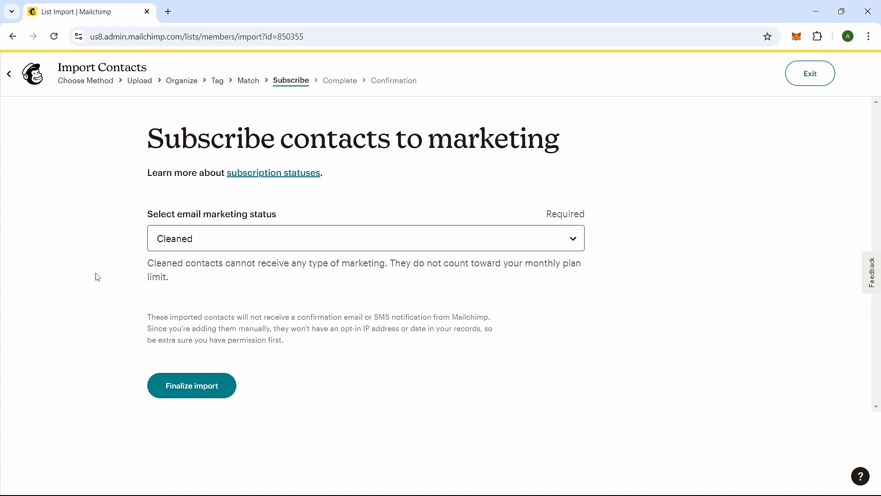
Set the email marketing status to Subscribed, then finalize and complete the import
click(214, 243)
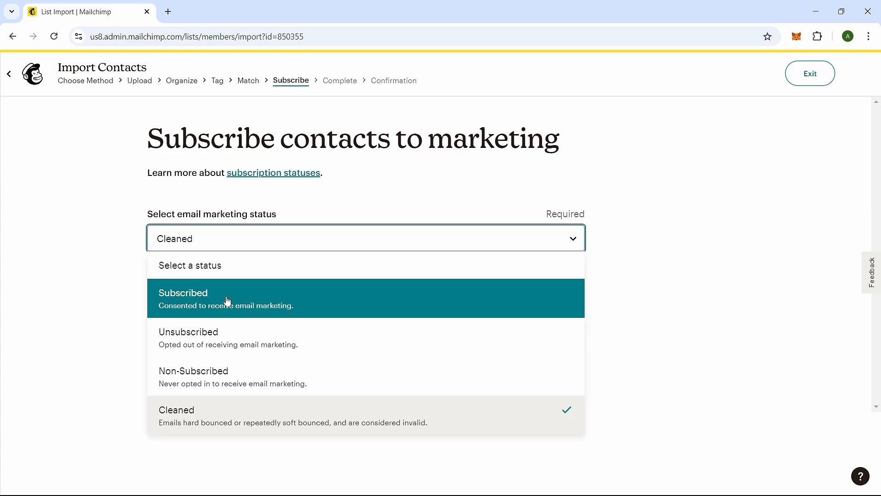
click(228, 301)
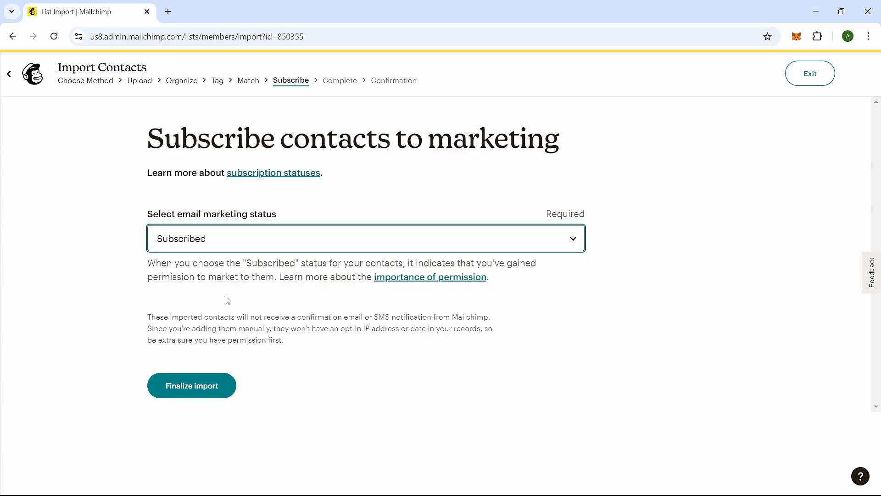
click(192, 385)
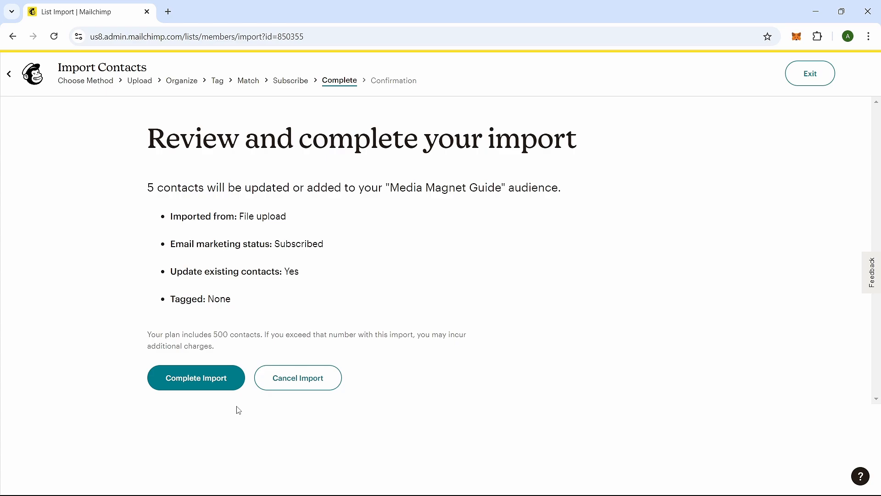
click(205, 392)
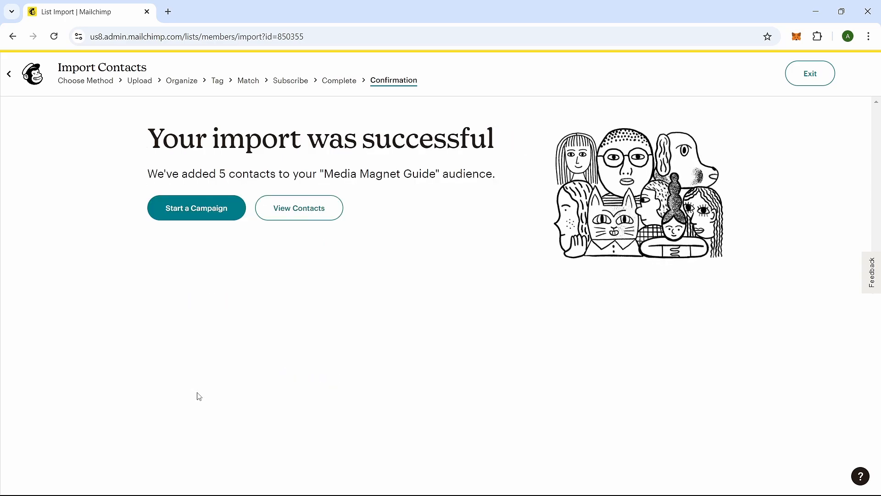
View the audience's contact list and check the contacts imported from the CSV file
click(298, 208)
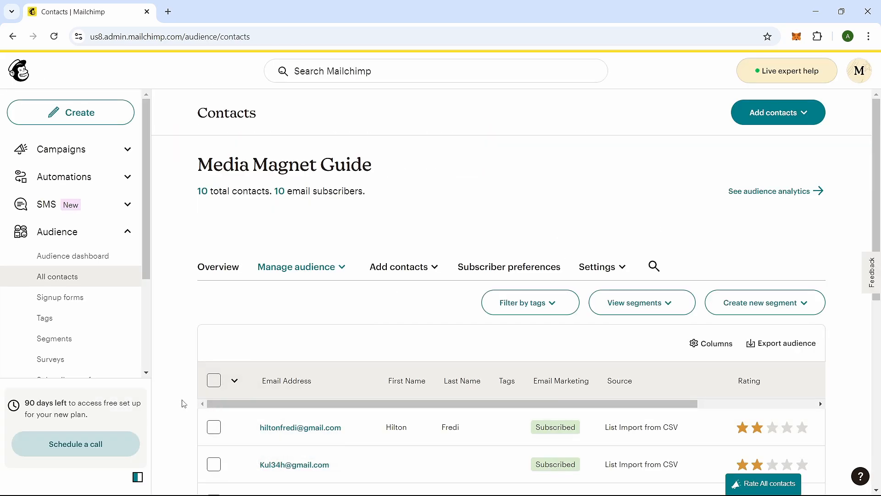
scroll(185, 406, down, 5)
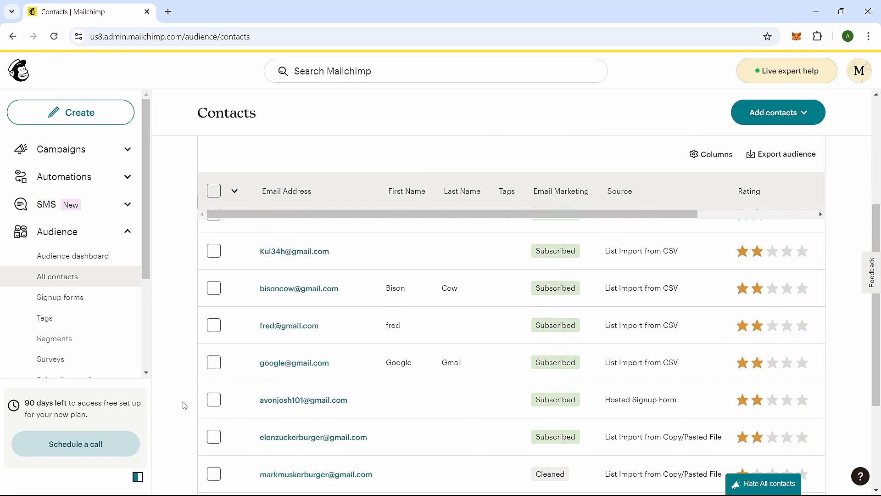
scroll(185, 406, up, 1)
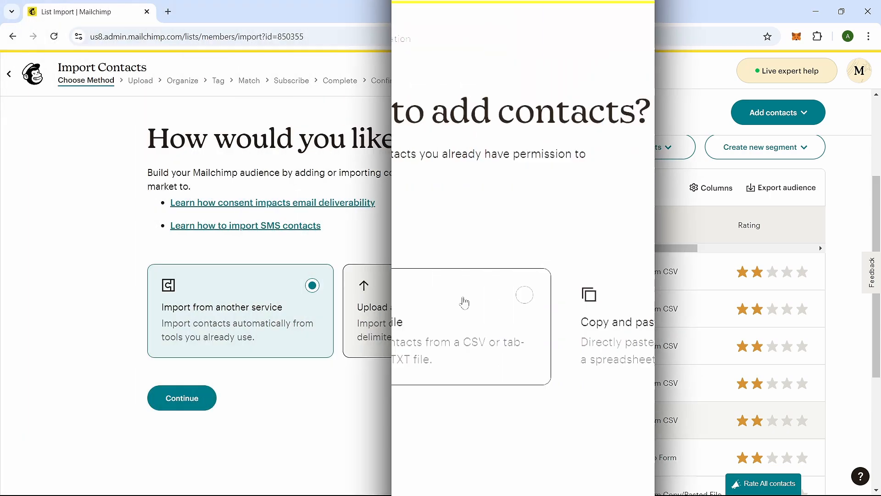
Choose Copy and paste as the method for adding contacts and activate the contact entry box
click(646, 309)
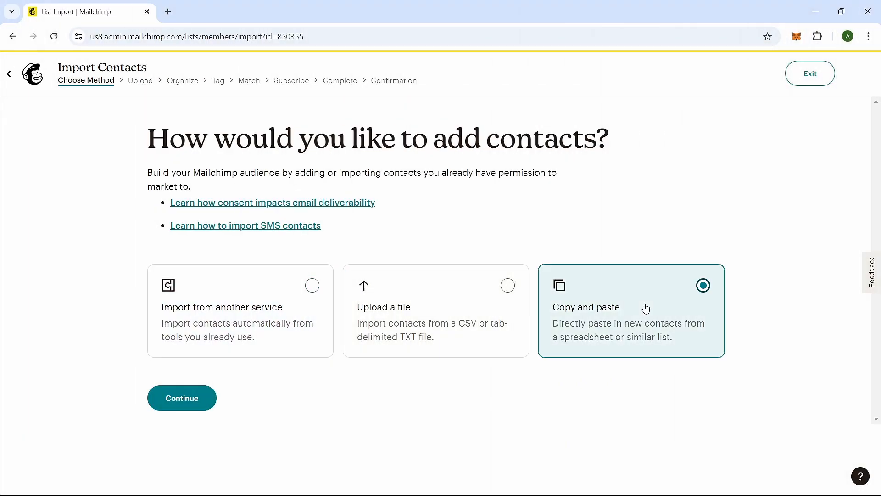
click(176, 402)
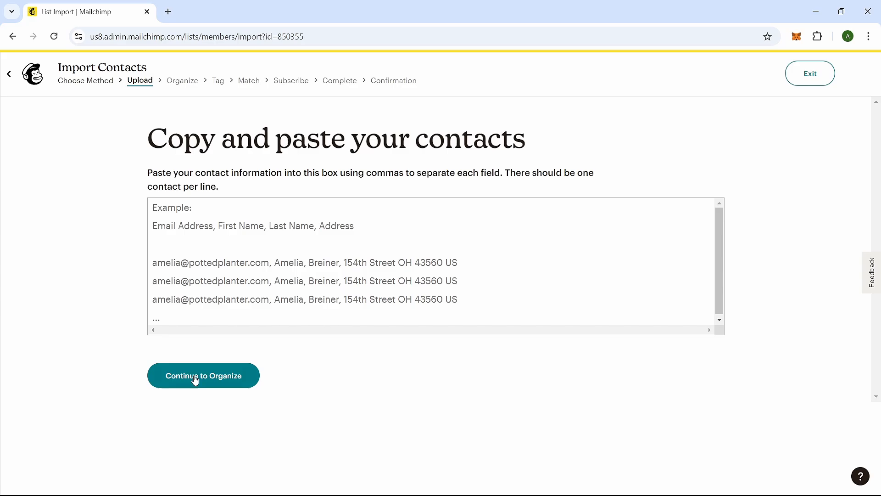
click(215, 283)
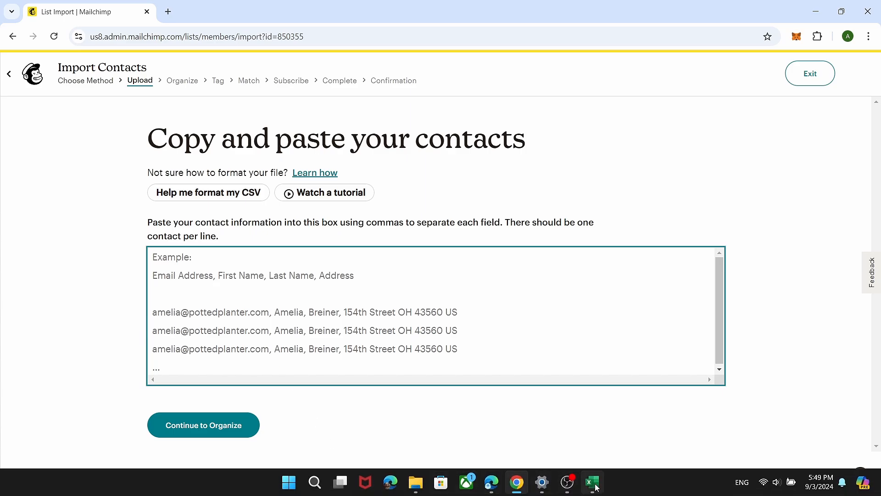
Copy the contact table with its Email, First Name and Last Name headers from the Excel spreadsheet and submit it in Mailchimp's contact entry box
click(592, 492)
drag(338, 234, 109, 175)
key(ctrl+c)
key(alt+Tab)
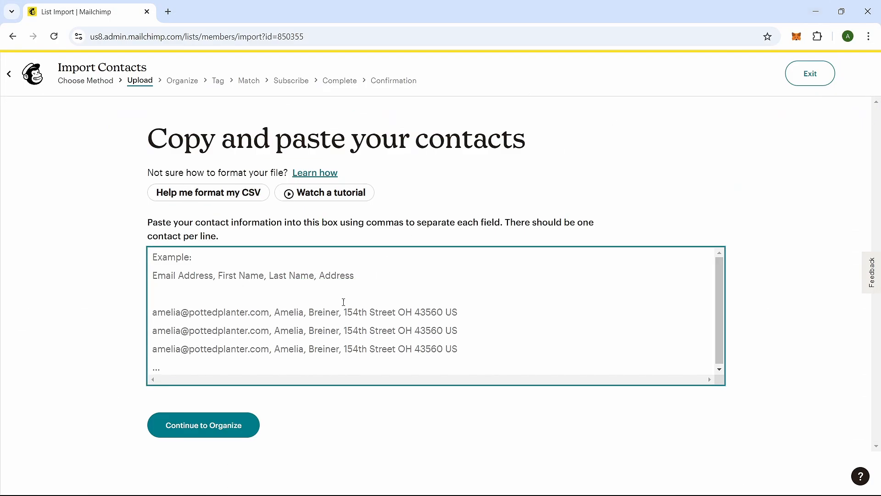
key(ctrl+v)
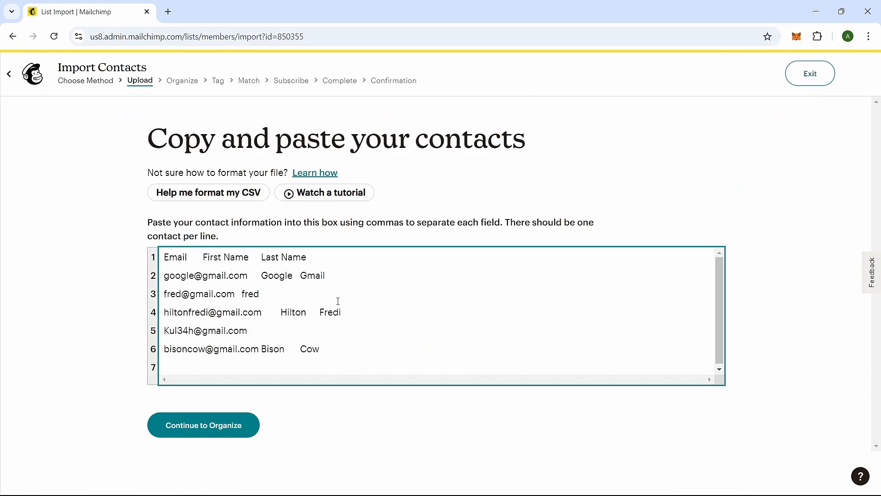
click(211, 430)
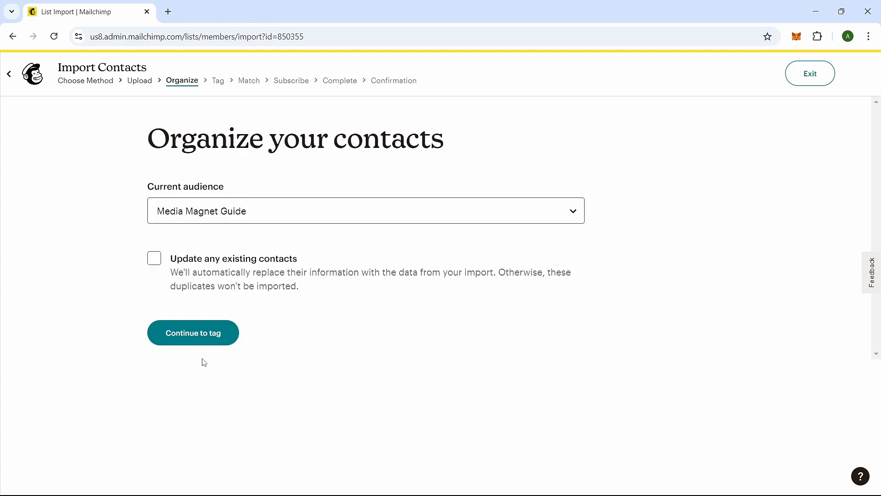
Enable updating of existing contacts for the Media Magnet Guide audience and proceed without adding tags
click(154, 258)
click(202, 334)
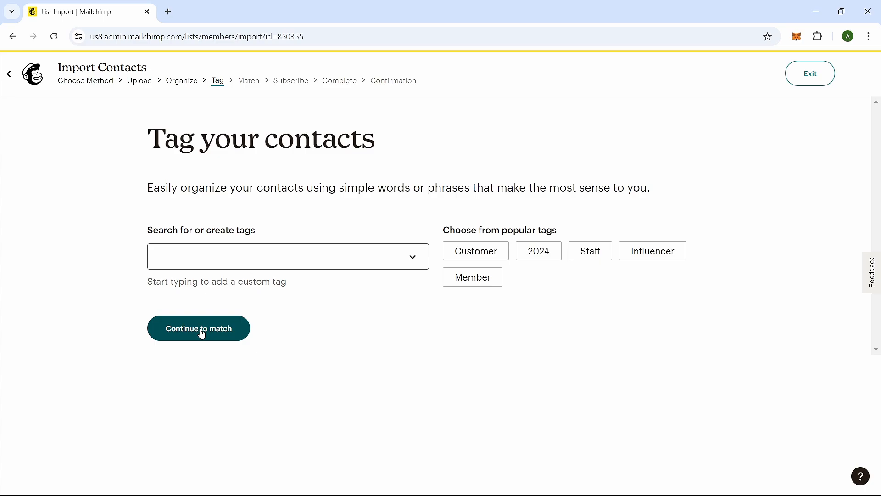
click(202, 334)
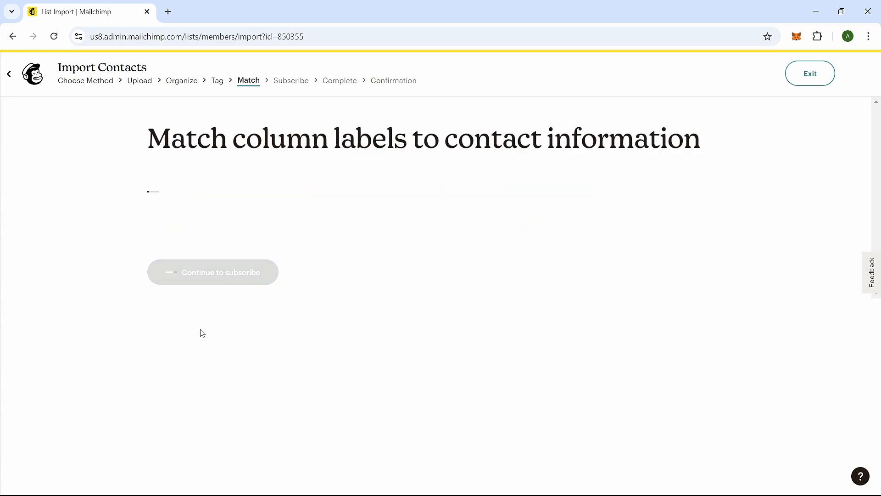
Accept the column matches and complete the copy-and-paste import with the Subscribed email marketing status
click(222, 384)
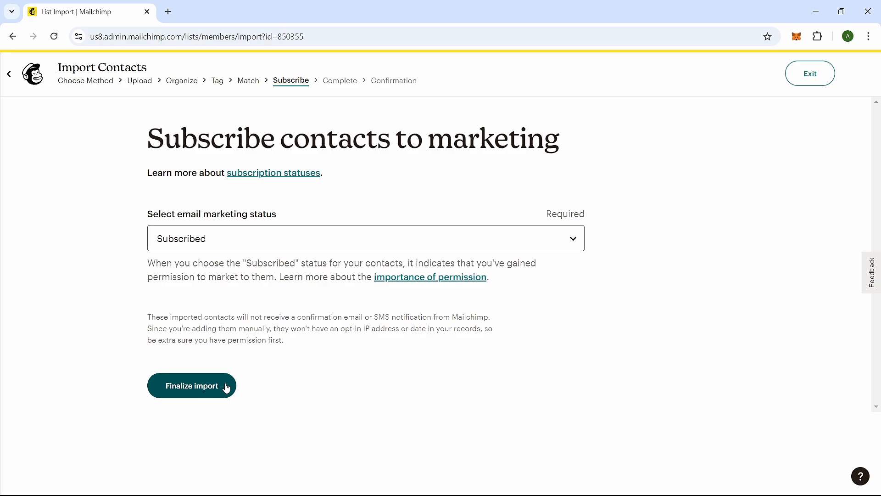
click(226, 388)
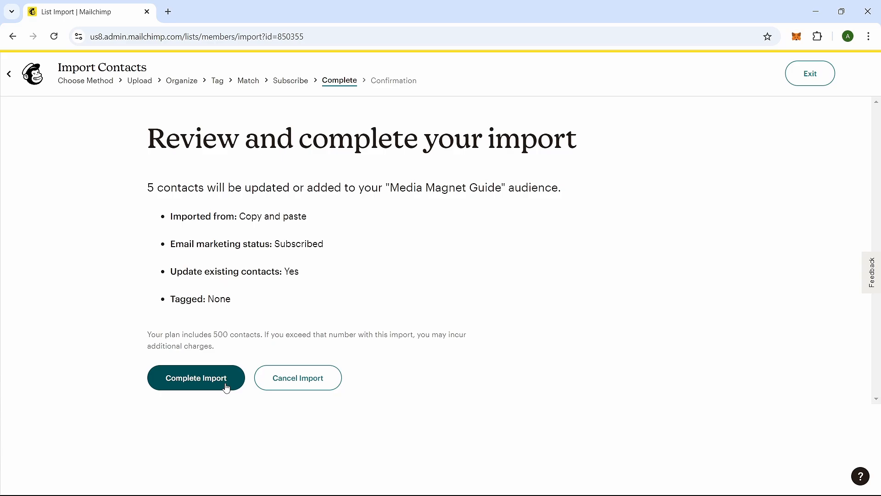
click(226, 389)
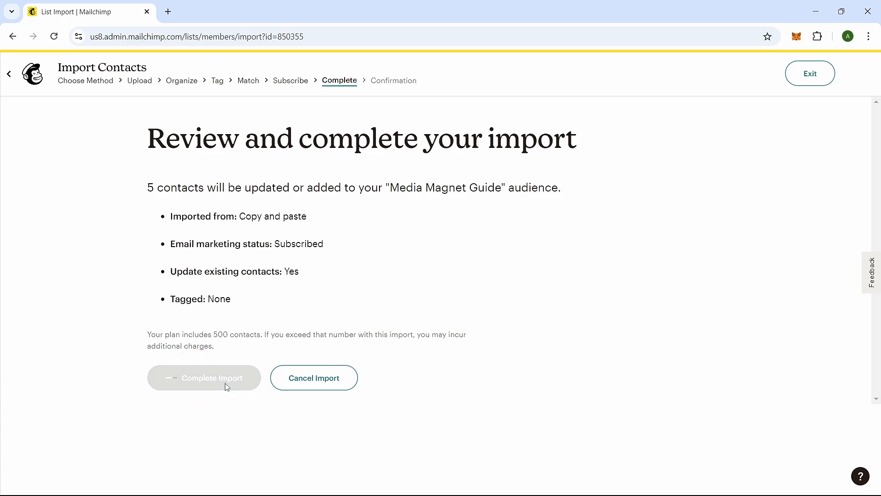
Review the Media Magnet Guide contact list after the copy-and-paste import and minimize the browser window
click(299, 224)
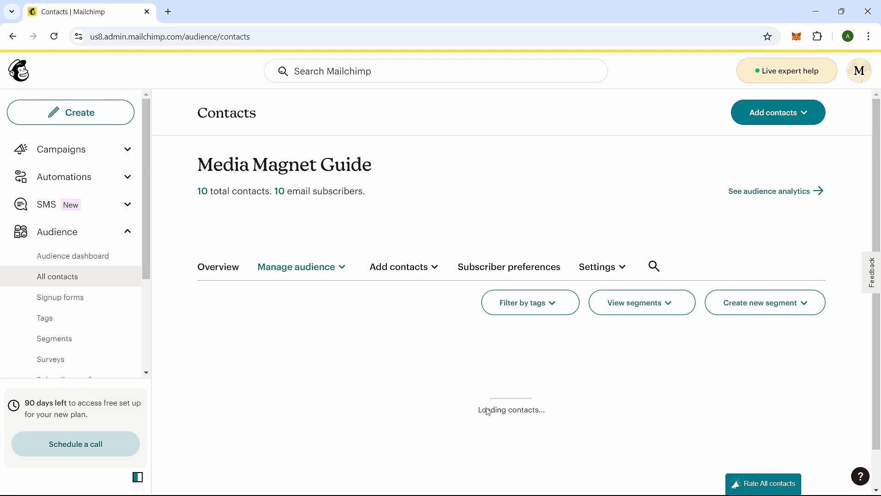
scroll(489, 412, down, 4)
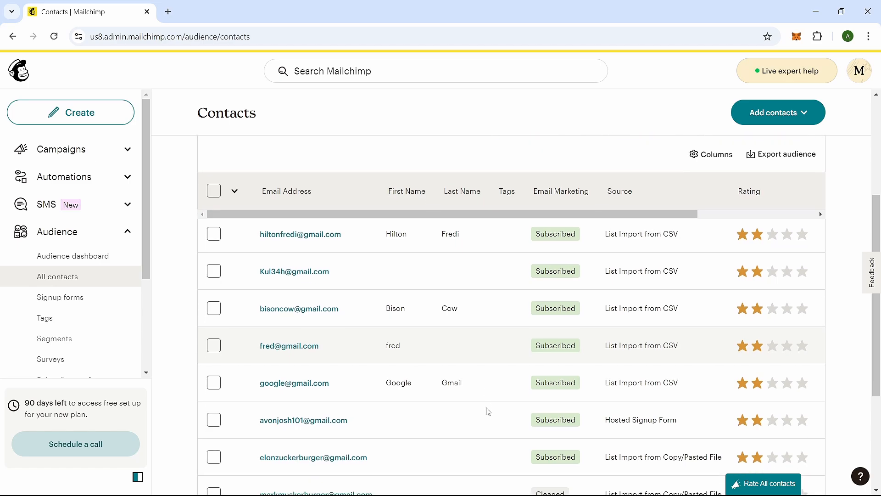
scroll(489, 412, up, 4)
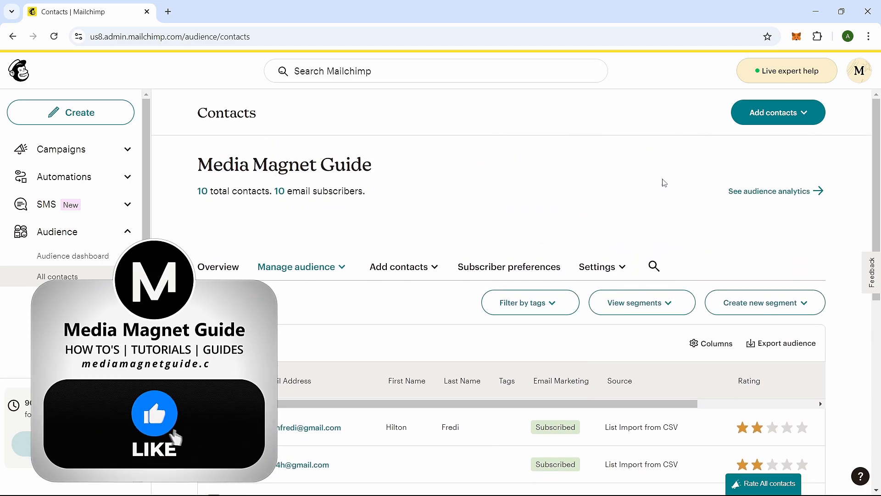
click(820, 8)
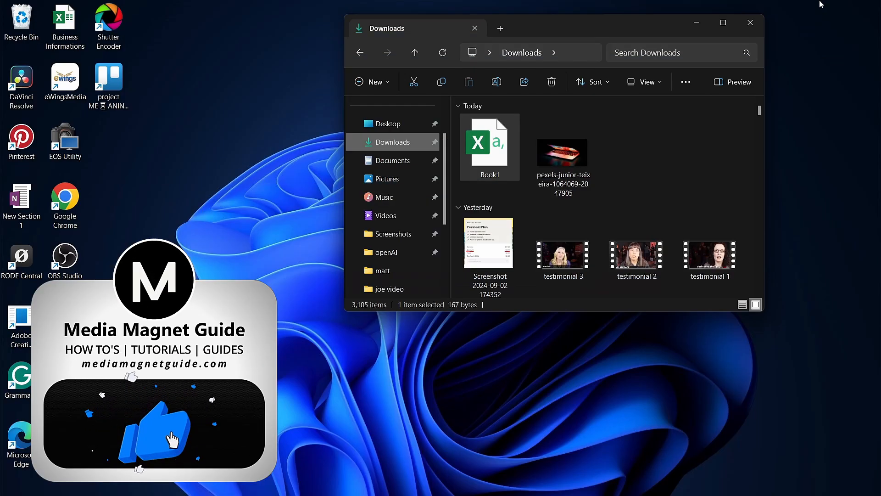